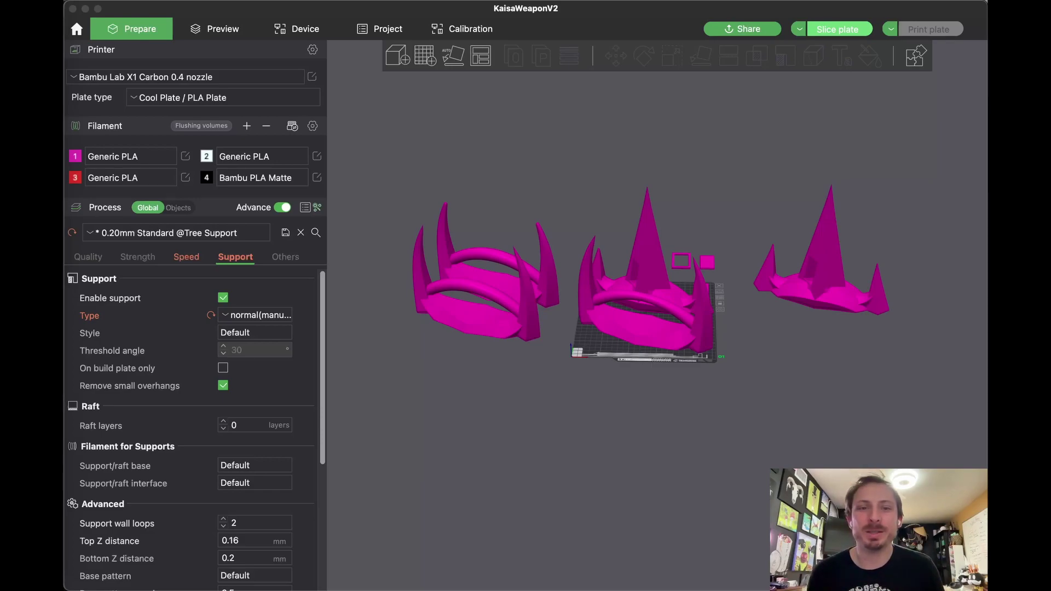
- Set the global support type to tree(manual)
click(585, 143)
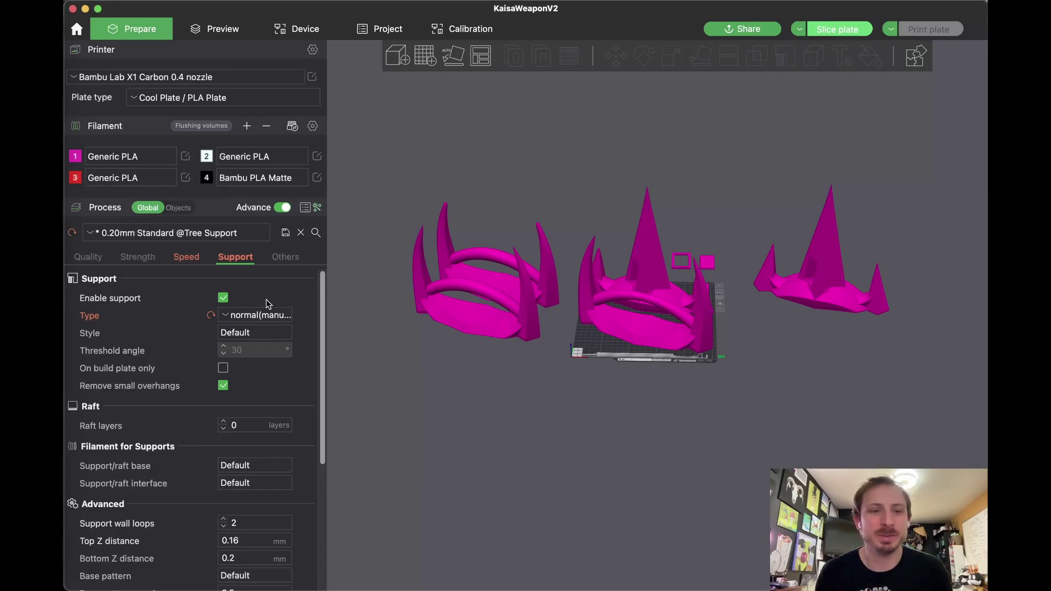
click(233, 316)
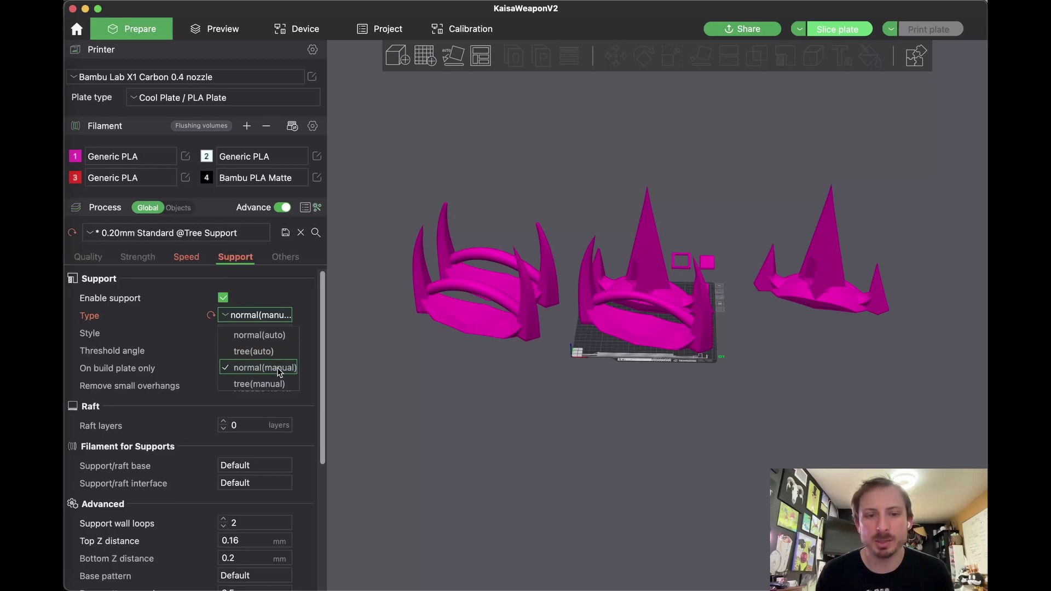
click(254, 384)
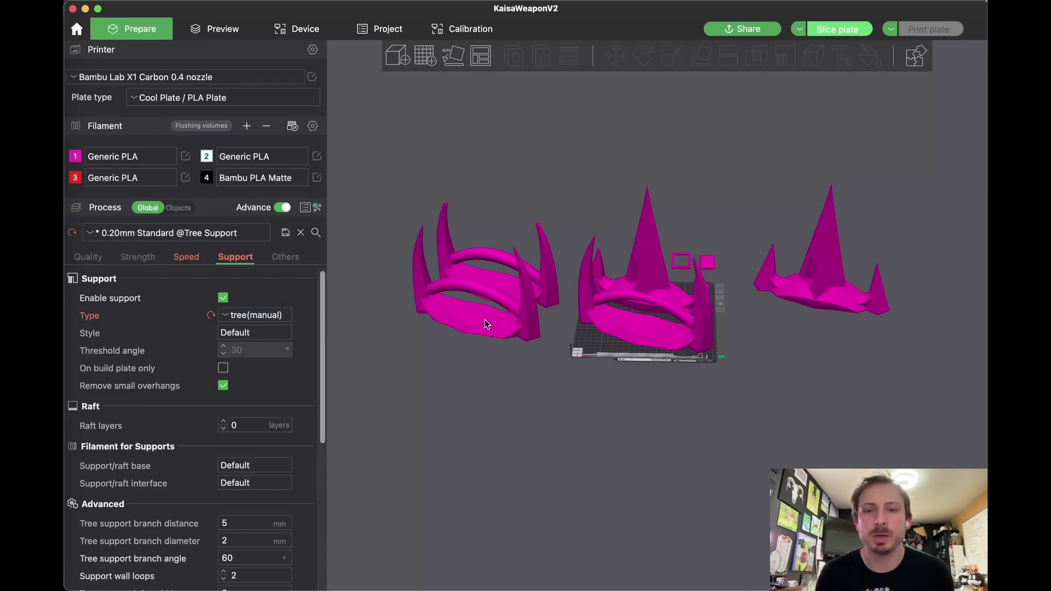
- Open support painting on the front handle beside the plate and paint a round enforcer patch mid-underside with the size 8 circle brush
drag(485, 319, 501, 337)
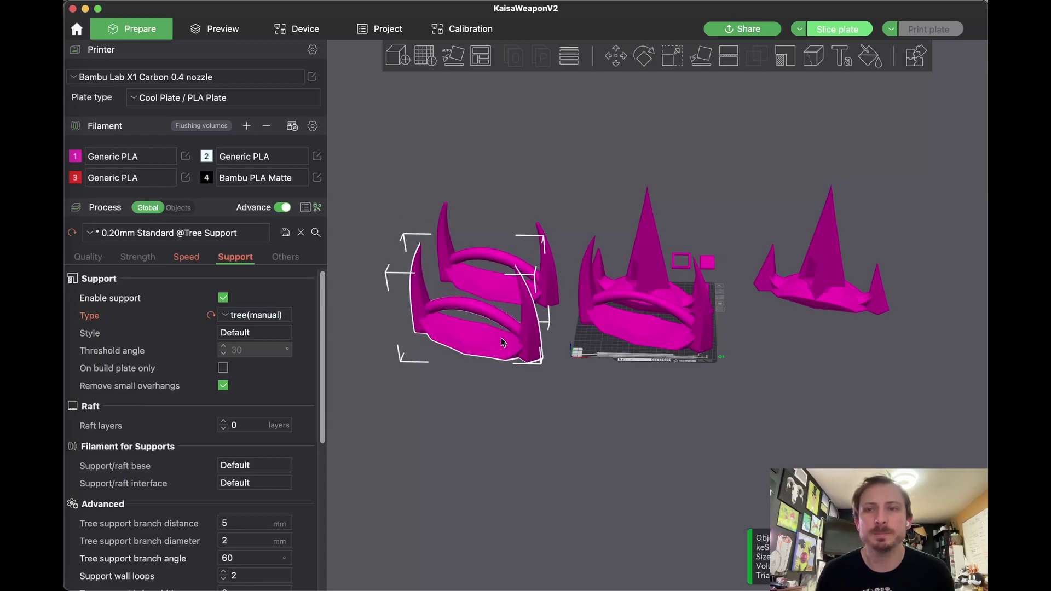
click(782, 59)
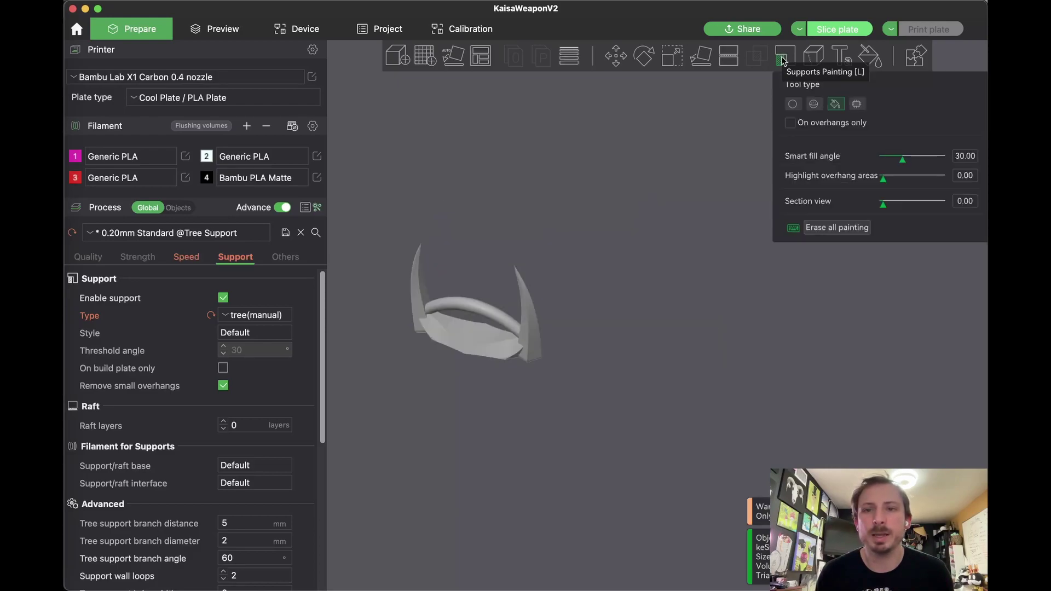
mouse_move(494, 206)
mouse_down()
mouse_move(717, 216)
mouse_move(634, 159)
mouse_move(613, 201)
mouse_move(629, 241)
mouse_move(602, 187)
mouse_move(567, 166)
mouse_move(610, 239)
mouse_move(598, 204)
mouse_move(611, 252)
mouse_up()
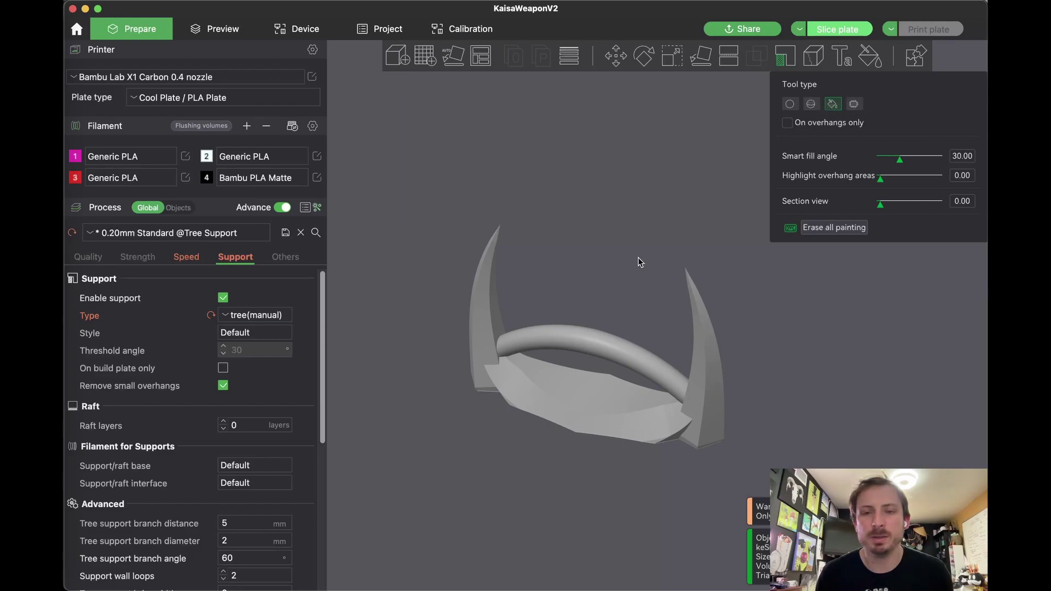
drag(638, 257, 622, 222)
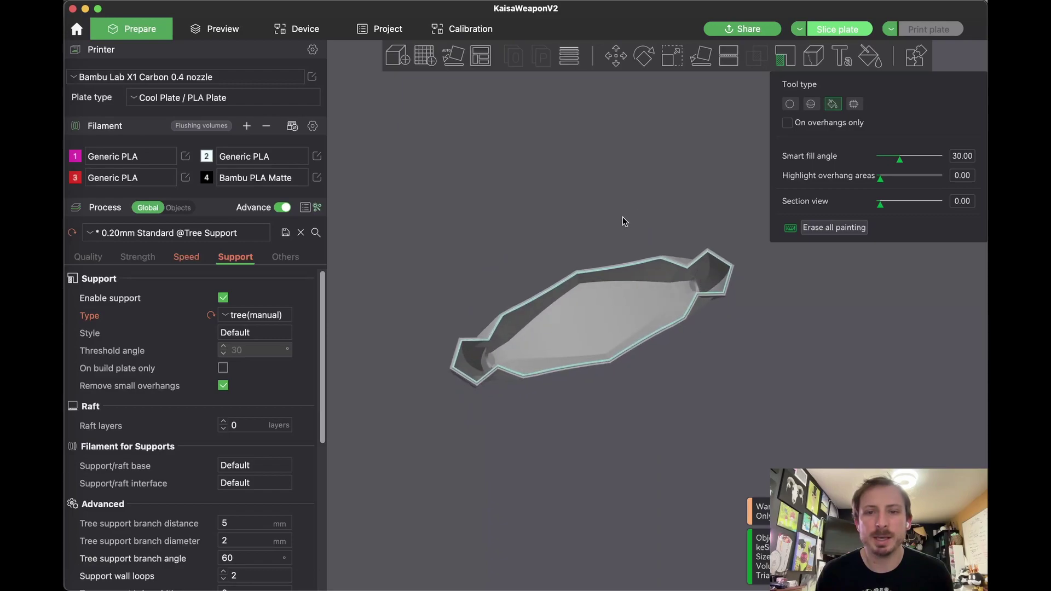
scroll(622, 216, up, 6)
scroll(584, 160, down, 3)
right_drag(584, 160, 666, 139)
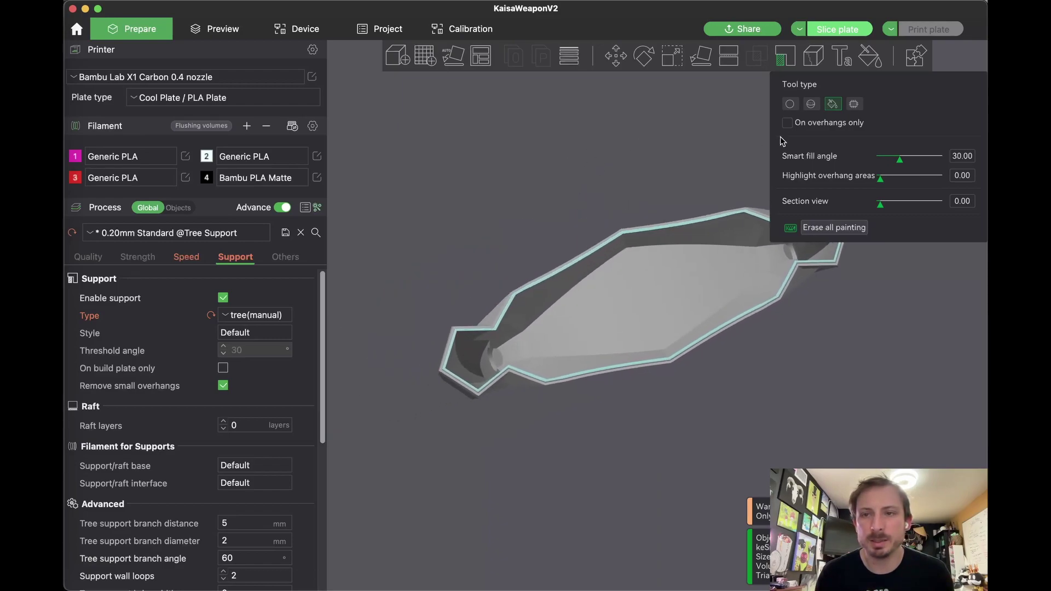
click(789, 104)
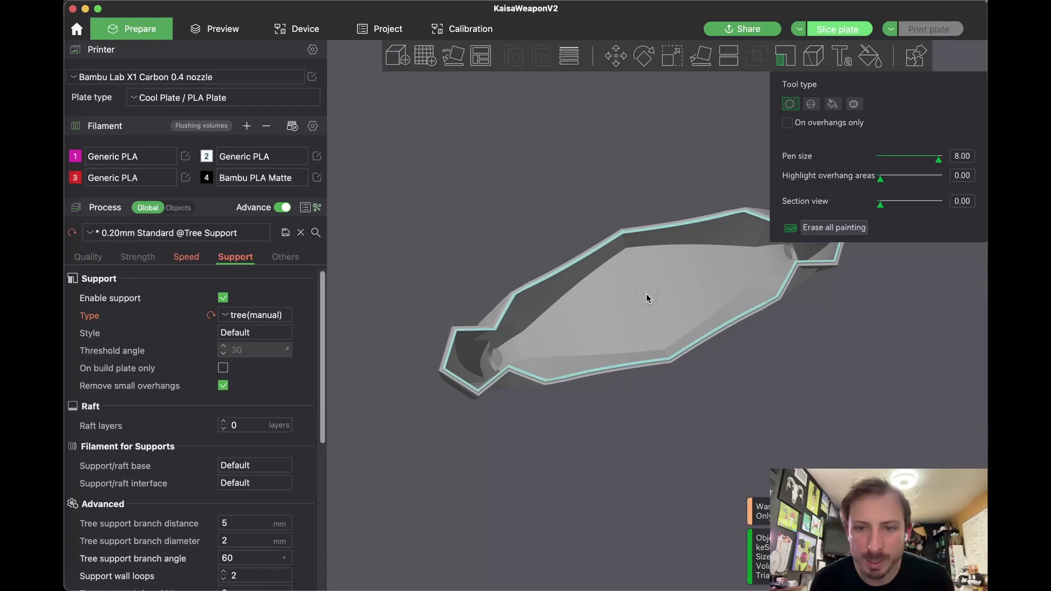
scroll(641, 298, up, 1)
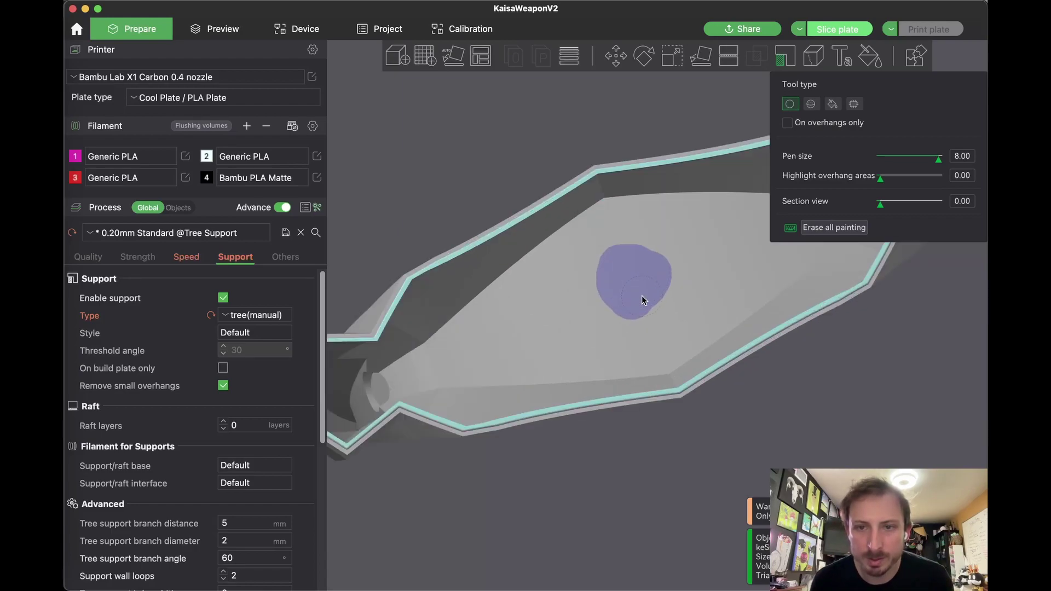
scroll(642, 295, down, 4)
scroll(641, 299, up, 1)
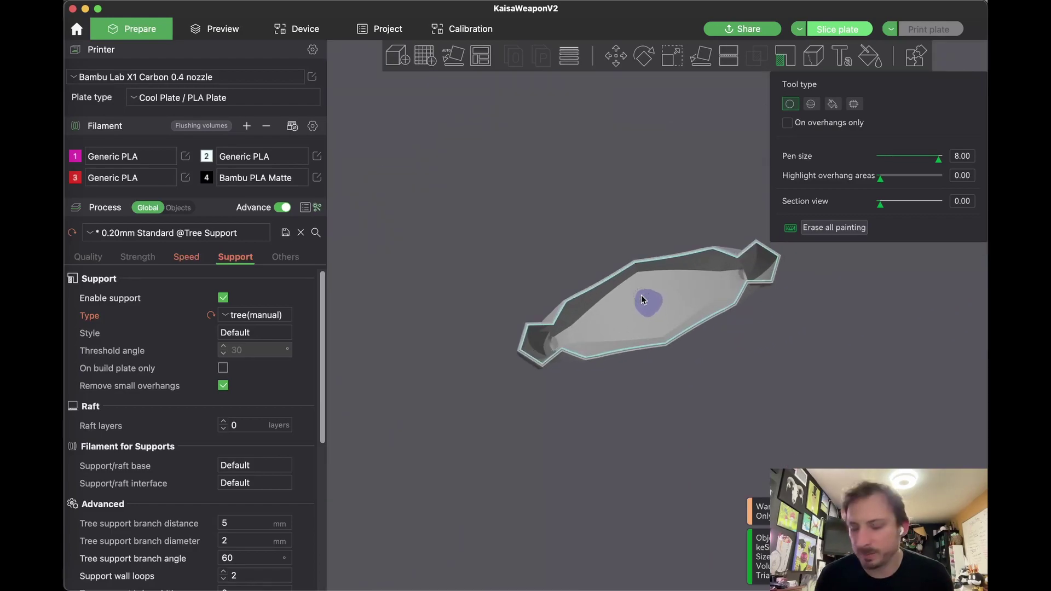
- Paint support-blocker strokes beside and across the enforcer patch, and add enforcer strokes on both sides of the diagonal blocker stroke
scroll(643, 299, up, 3)
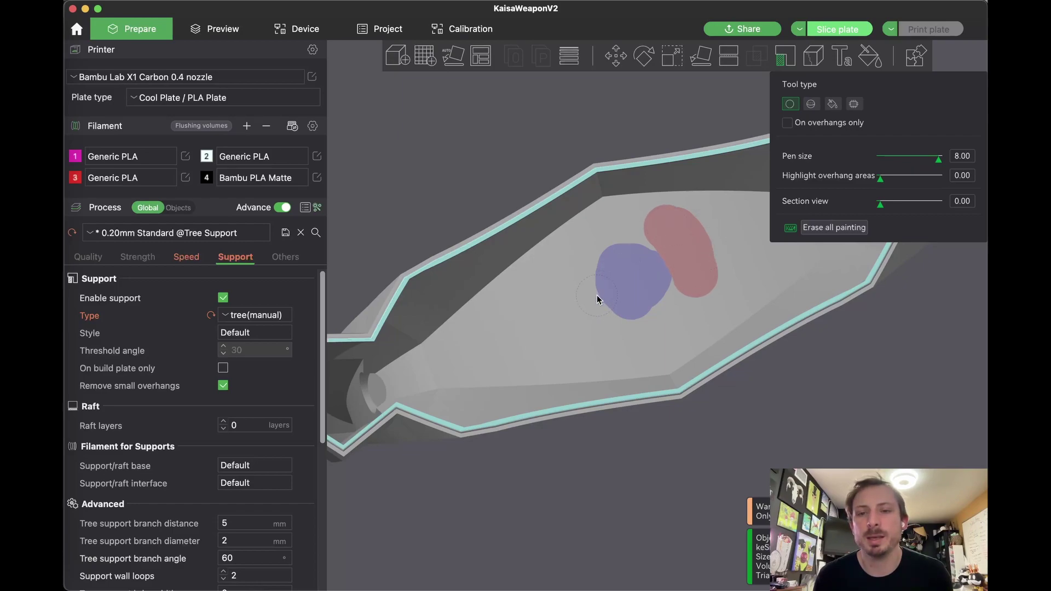
drag(596, 294, 670, 262)
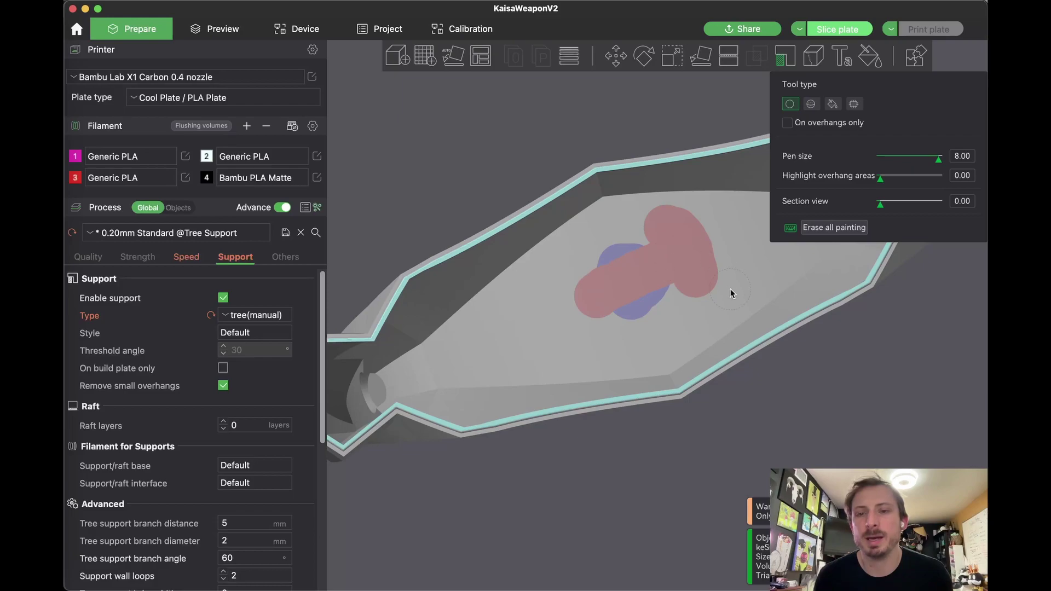
middle_drag(605, 275, 609, 264)
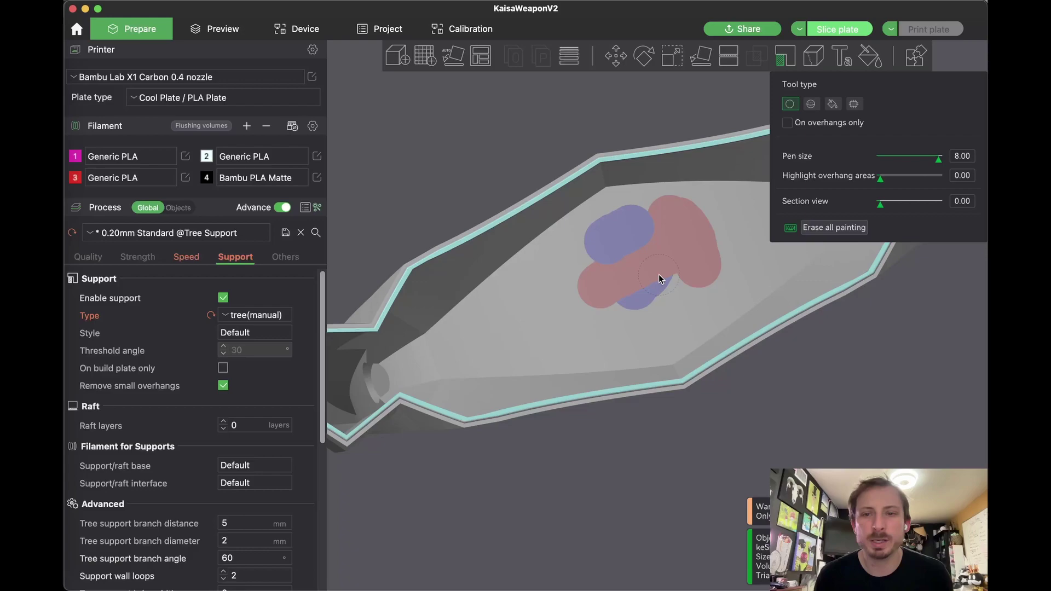
scroll(665, 298, down, 5)
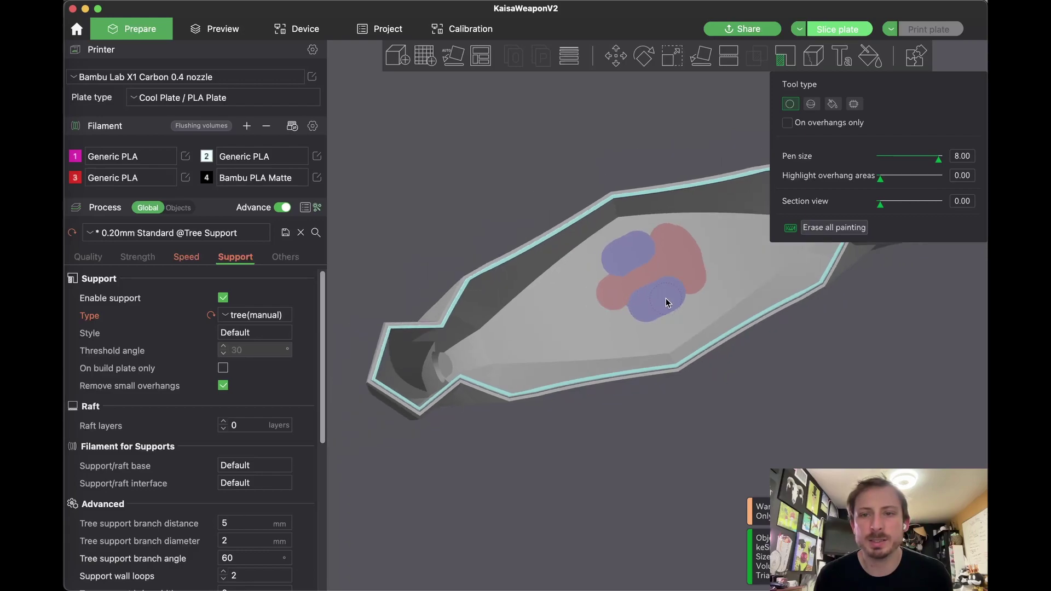
- Leave support painting, clear the large models off the build plate, and move the painted handle onto it
mouse_move(868, 294)
mouse_down()
mouse_move(865, 337)
mouse_move(643, 104)
mouse_up()
click(618, 57)
scroll(775, 361, down, 5)
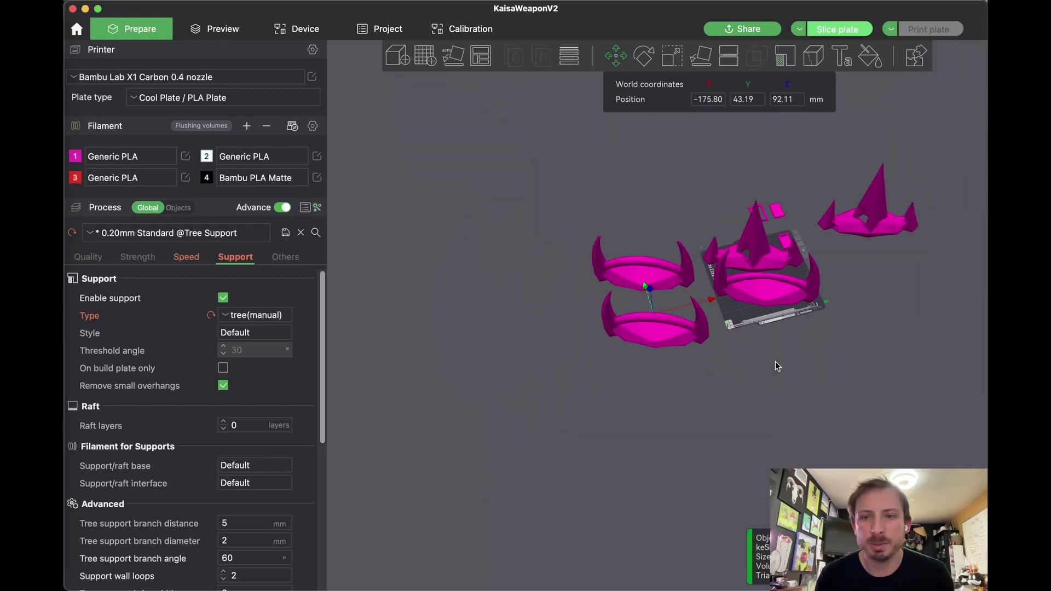
right_drag(807, 386, 737, 363)
shift+drag(736, 363, 623, 168)
drag(586, 318, 691, 307)
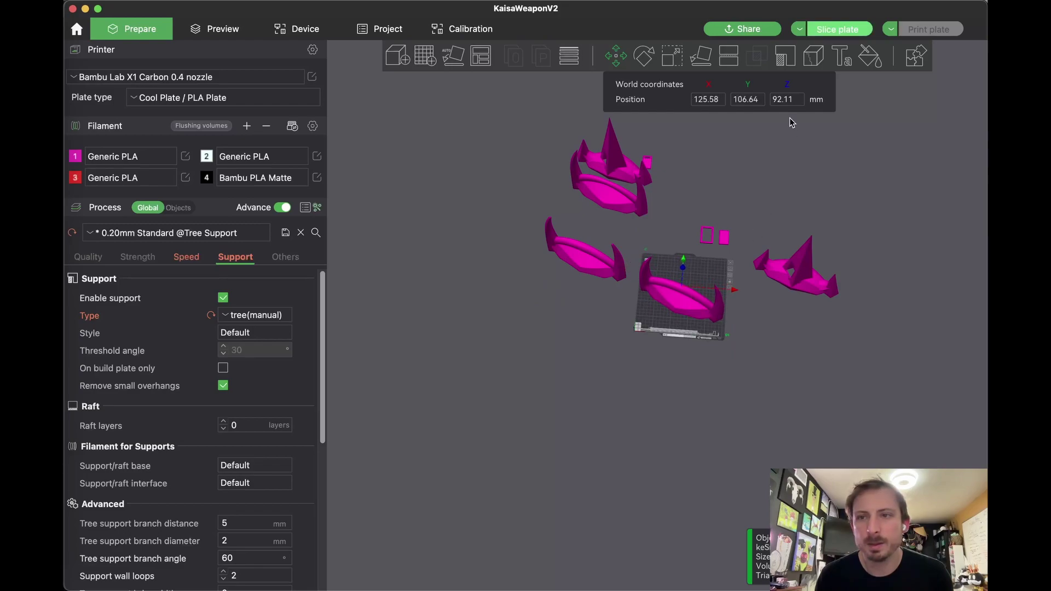
- Slice the plate and examine the supports generated beneath the handle in the preview
click(829, 32)
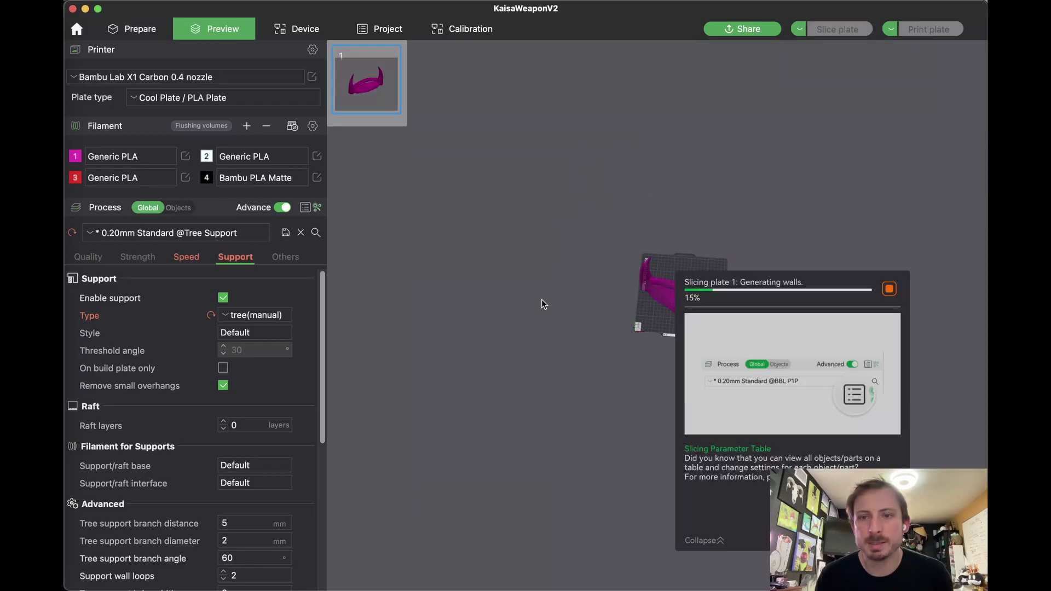
right_drag(562, 339, 547, 372)
scroll(432, 343, up, 5)
scroll(469, 321, up, 5)
scroll(480, 349, up, 4)
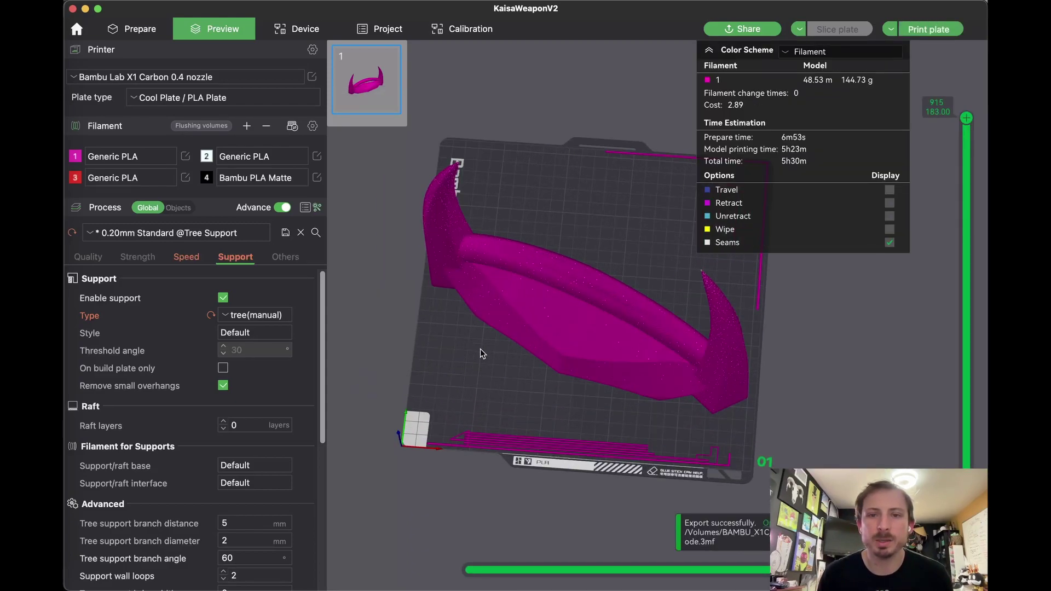
right_drag(438, 384, 484, 385)
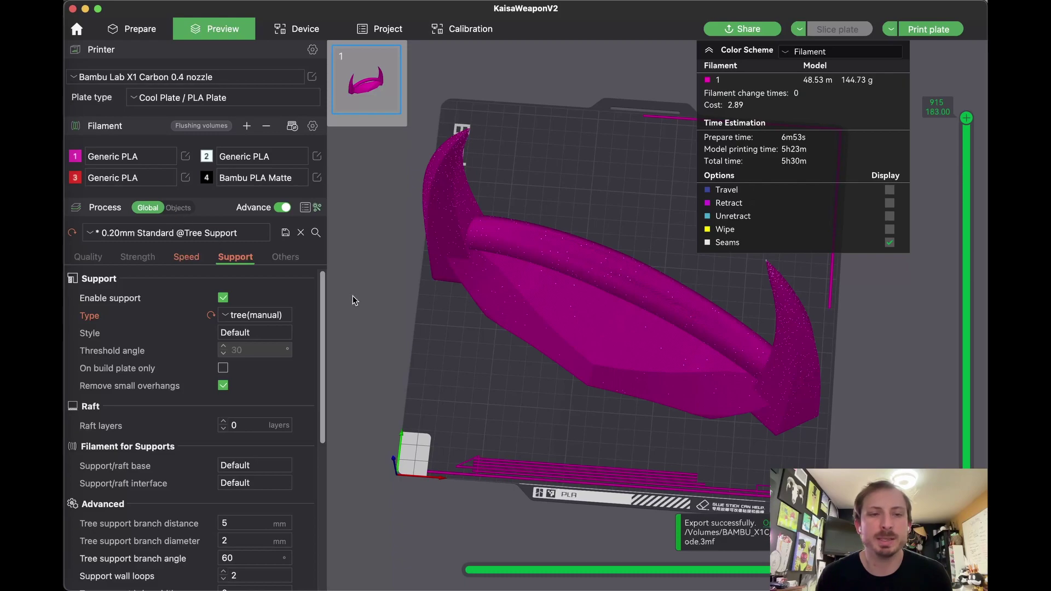
drag(475, 369, 471, 311)
scroll(493, 270, up, 8)
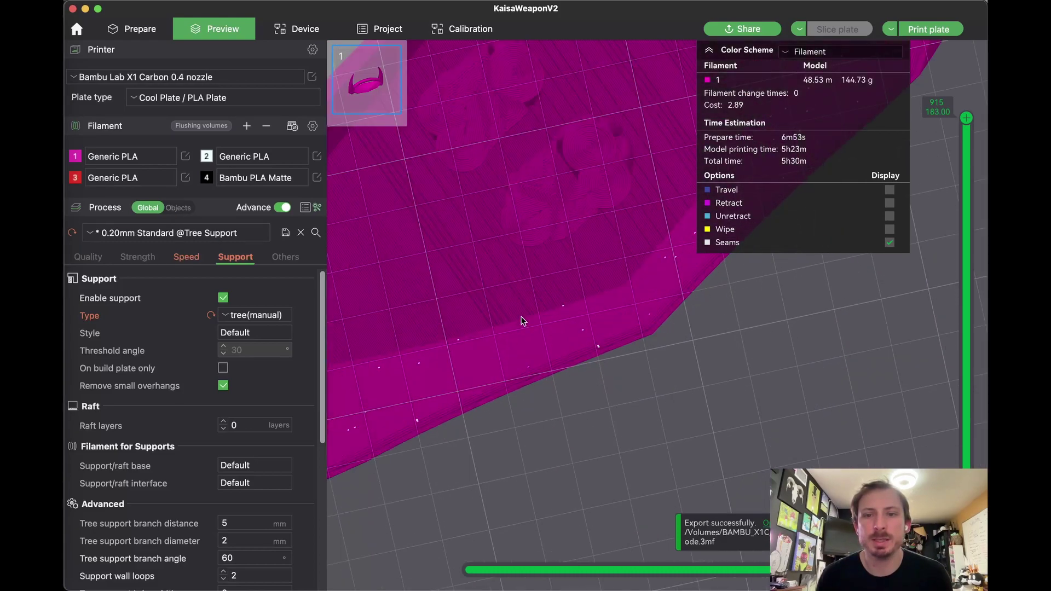
drag(675, 418, 687, 436)
scroll(673, 437, down, 10)
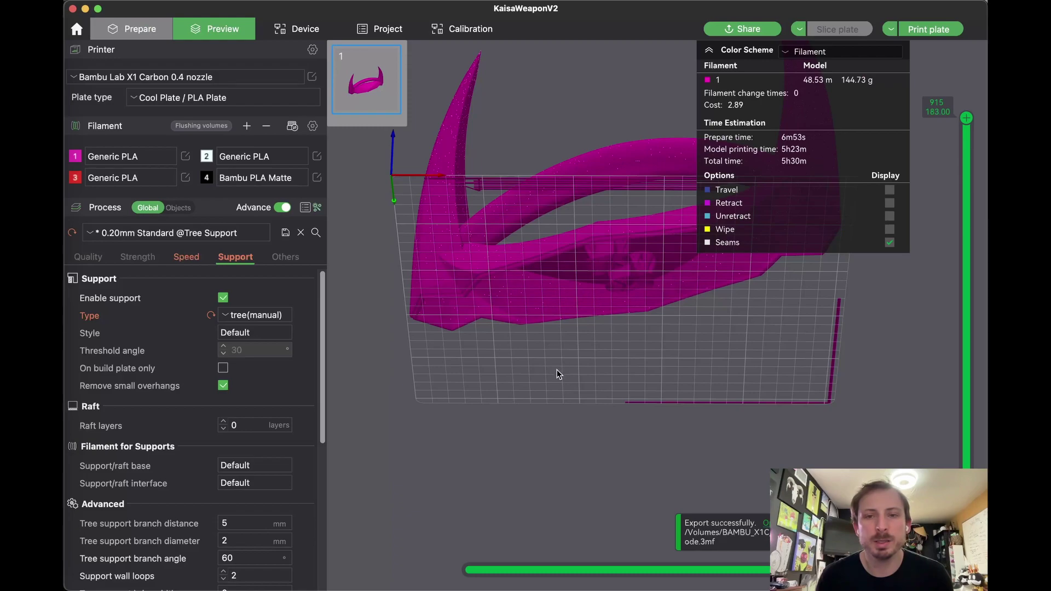
- Return to the model preparation view and set the painted handle's own support type to normal(manual) in the per-object settings
key(Tab)
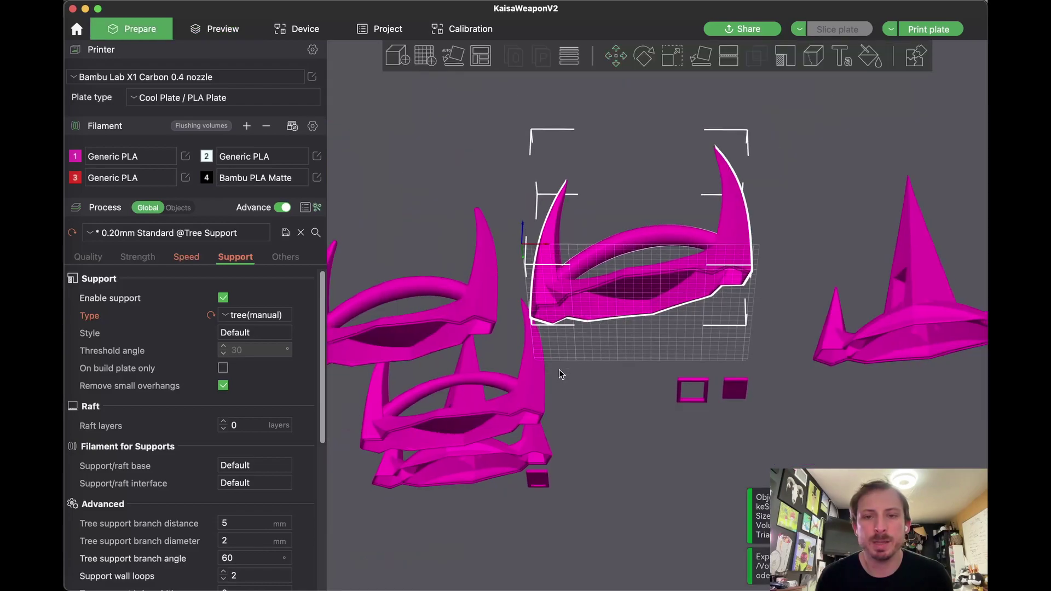
drag(621, 360, 621, 343)
scroll(484, 320, up, 8)
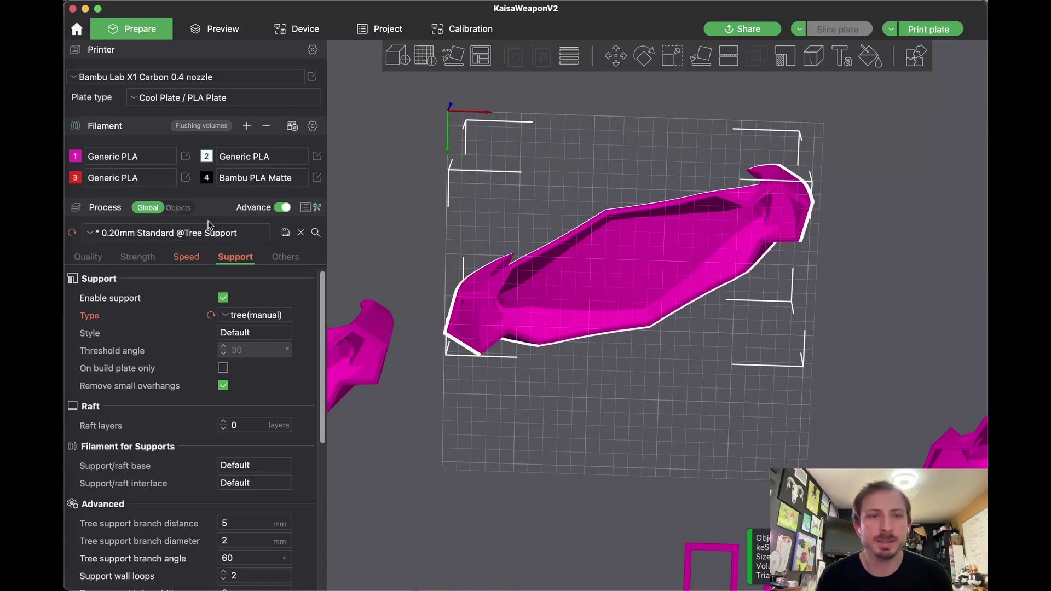
click(175, 209)
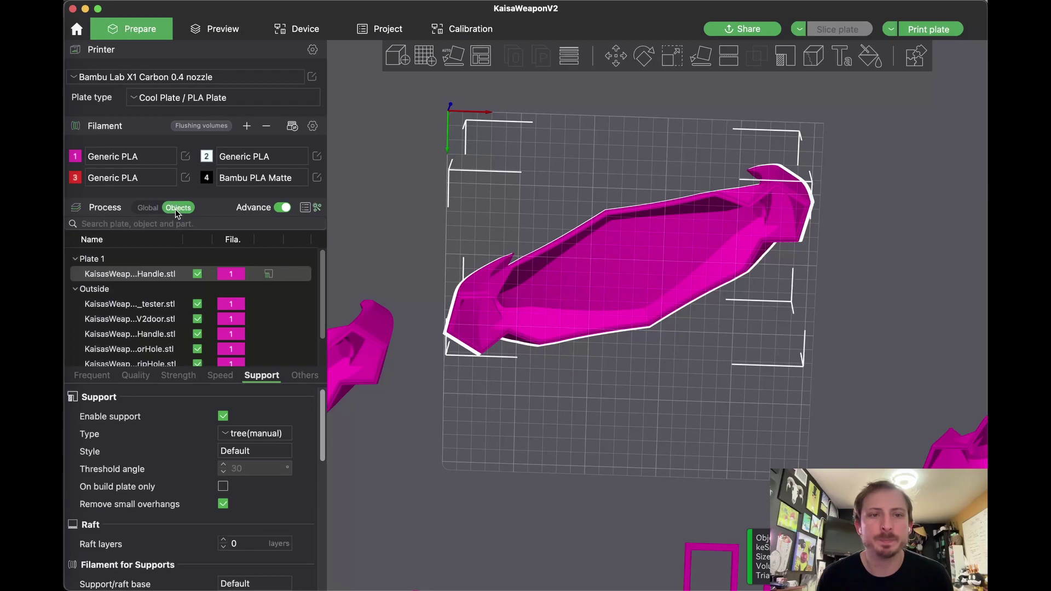
click(226, 435)
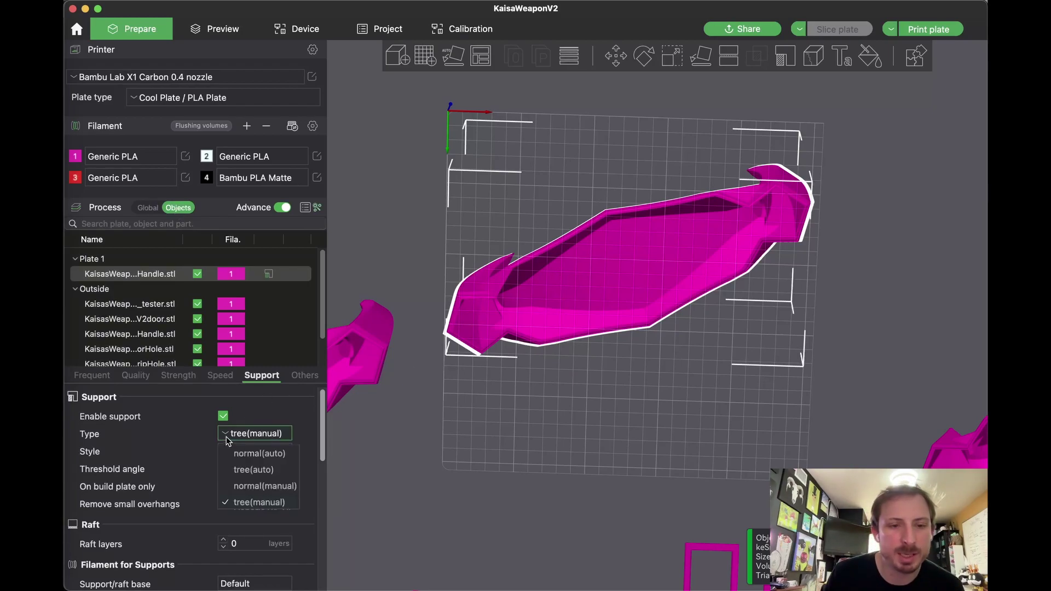
click(254, 489)
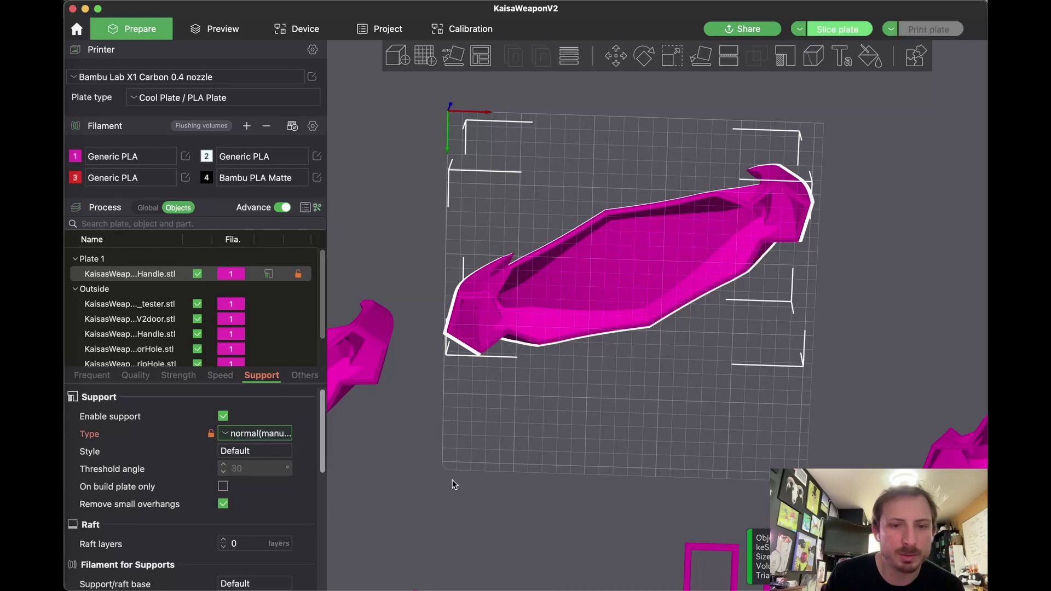
- Move the nearby unpainted handle onto the build plate next to the painted one
scroll(457, 479, down, 5)
drag(627, 308, 631, 291)
click(486, 357)
drag(486, 358, 658, 339)
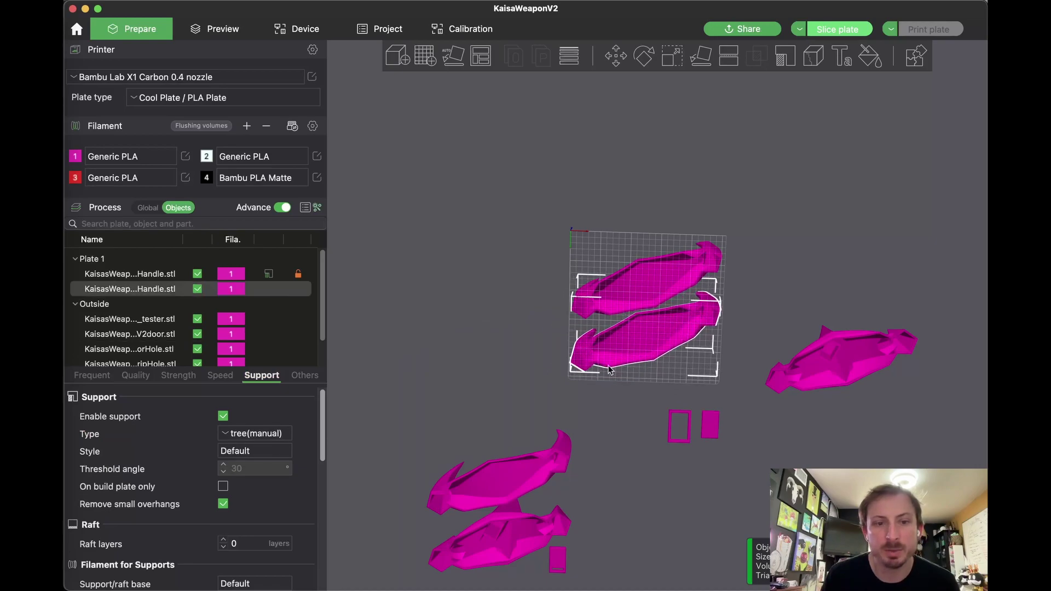
- Open support painting on the second handle and smart-fill the narrow recessed face around its underside rim as a support enforcer
scroll(648, 408, up, 3)
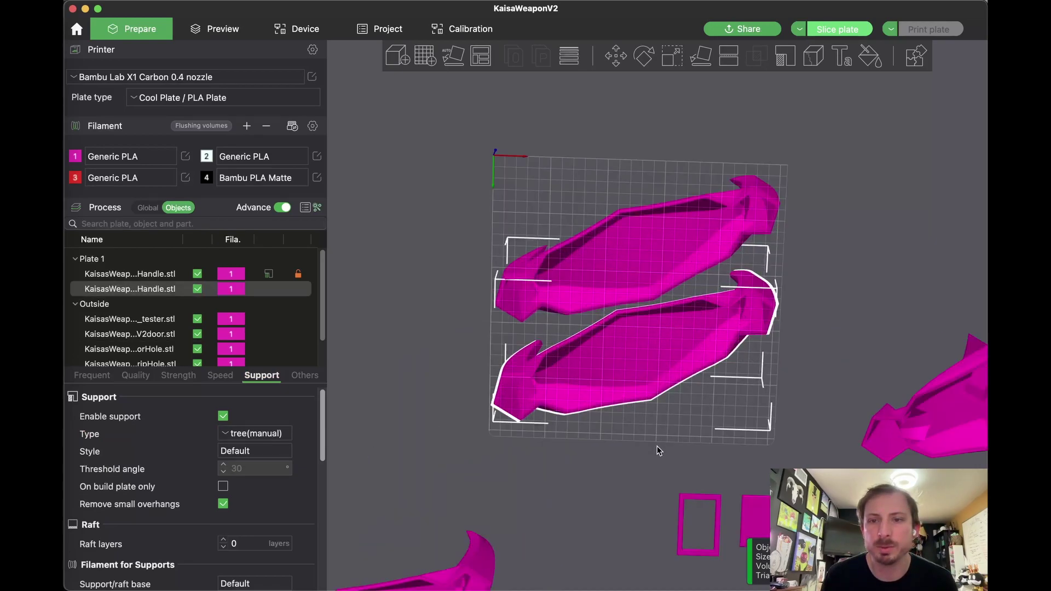
drag(657, 445, 663, 434)
click(783, 56)
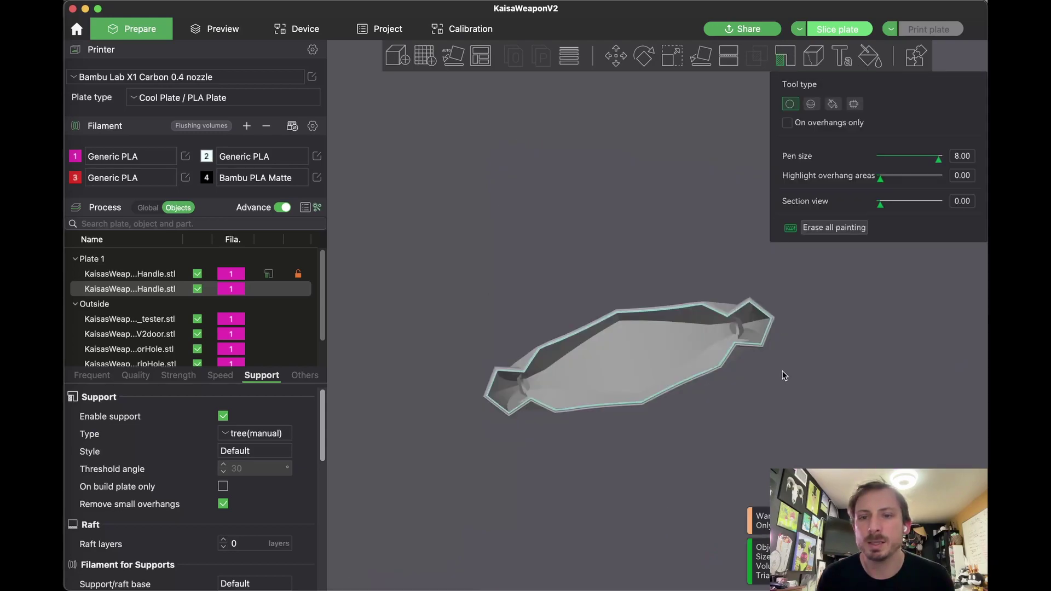
scroll(781, 375, up, 5)
drag(644, 143, 636, 103)
scroll(664, 193, up, 5)
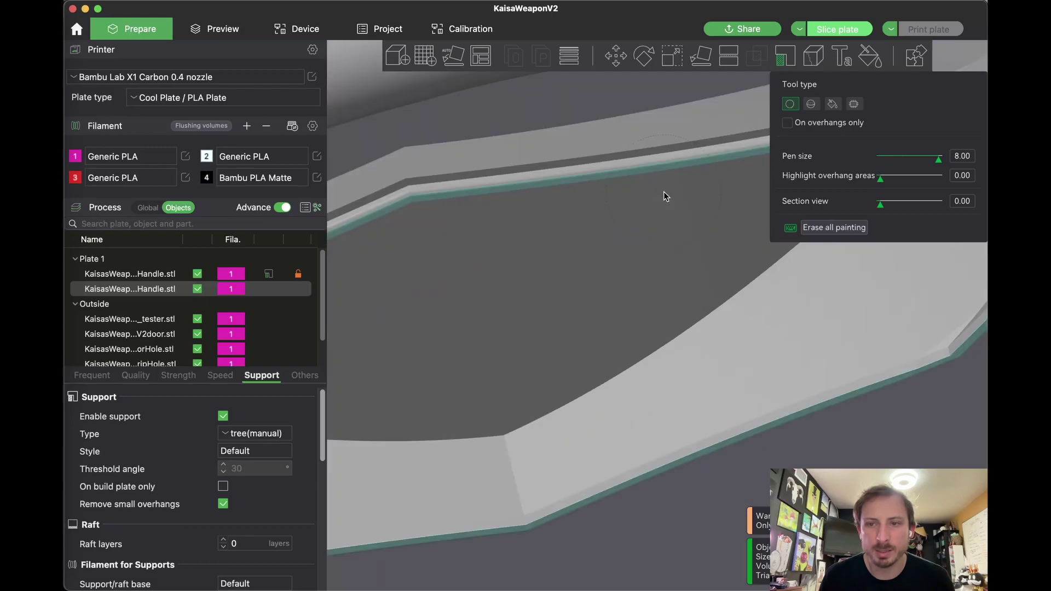
scroll(543, 170, down, 1)
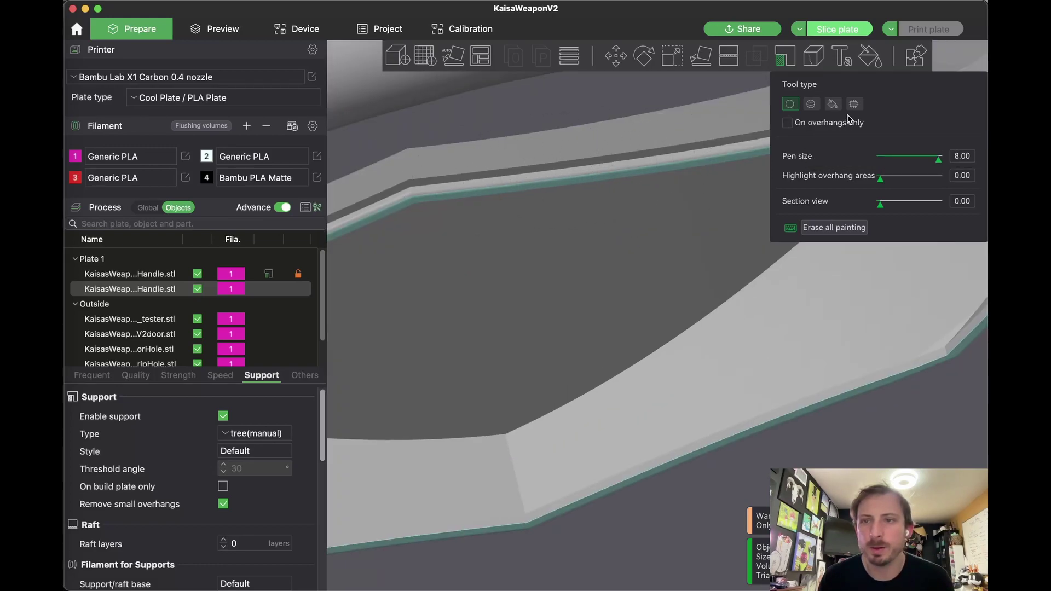
click(832, 104)
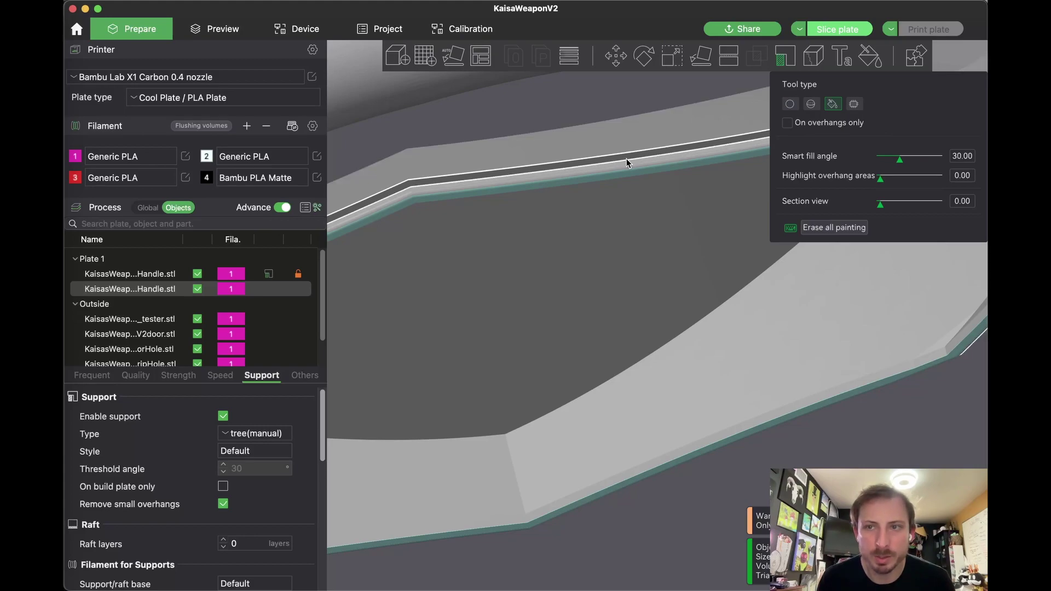
click(587, 162)
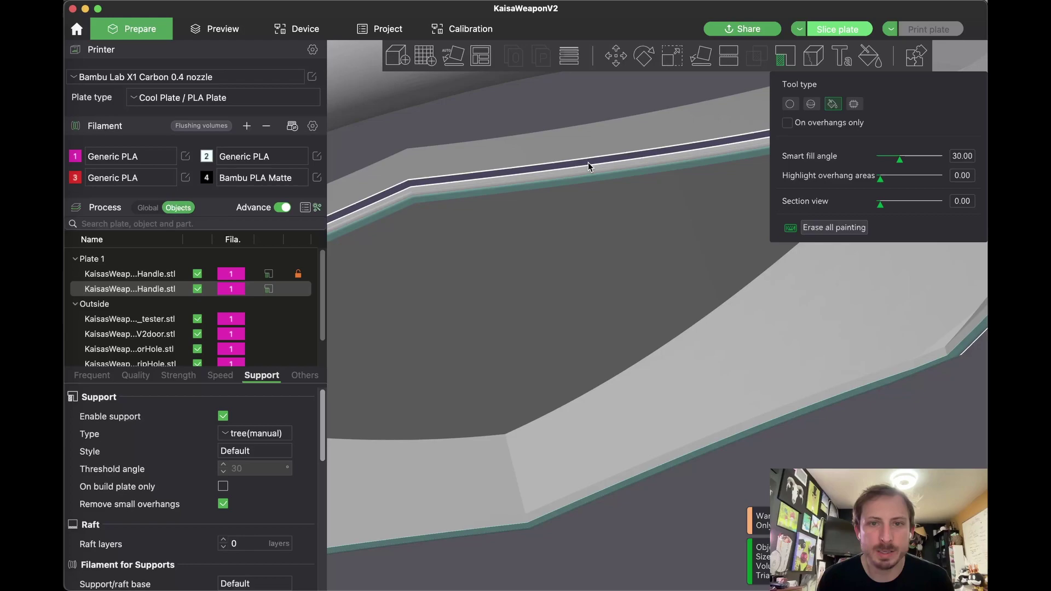
scroll(588, 162, up, 1)
scroll(588, 162, down, 10)
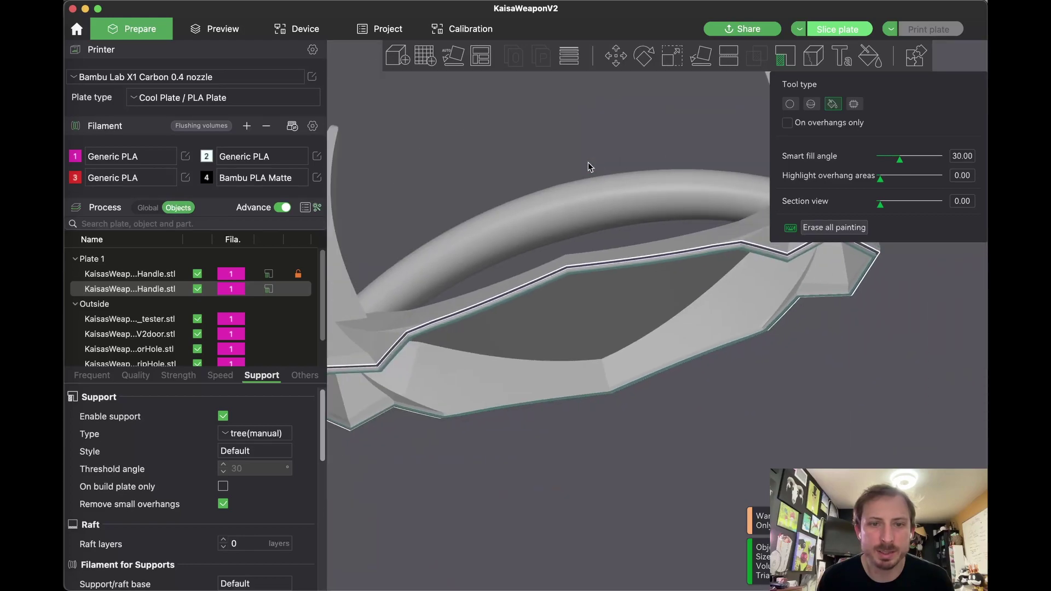
- Paint a filled support enforcer patch across the middle of the second handle's recessed underside using the circle brush
drag(557, 168, 563, 154)
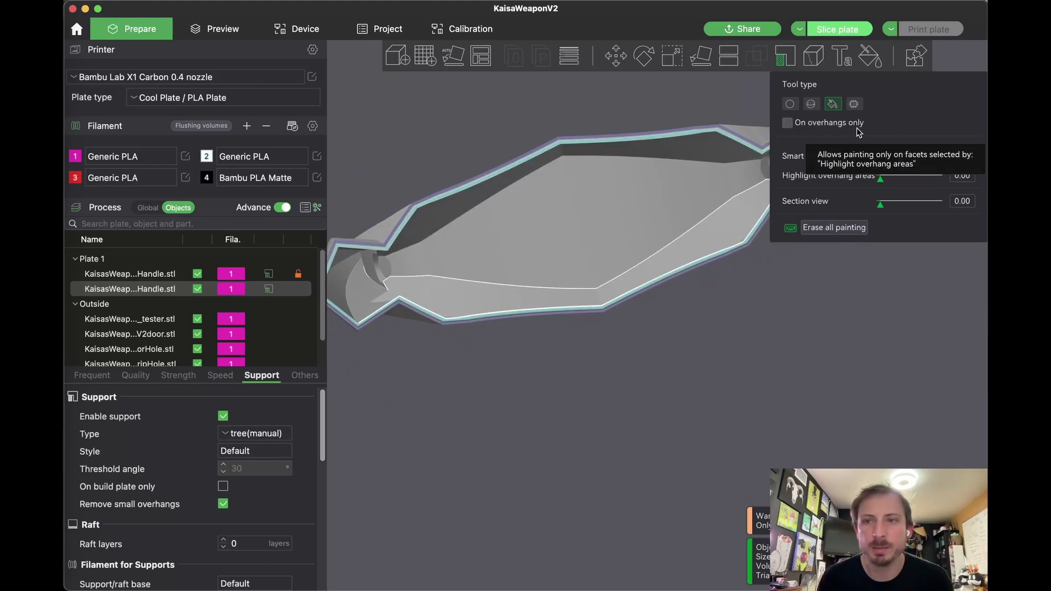
click(789, 105)
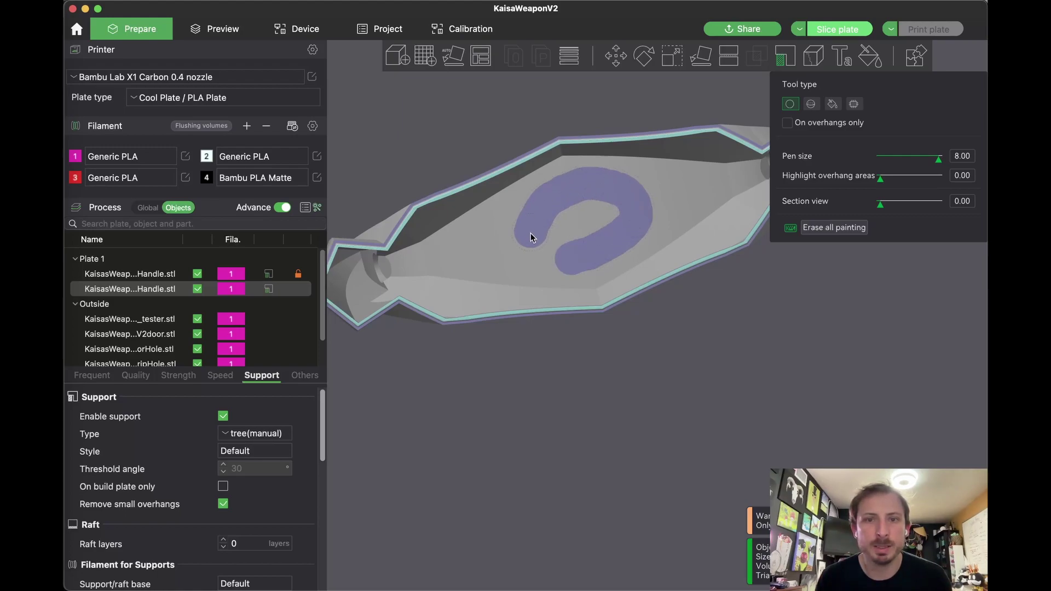
drag(594, 232, 568, 235)
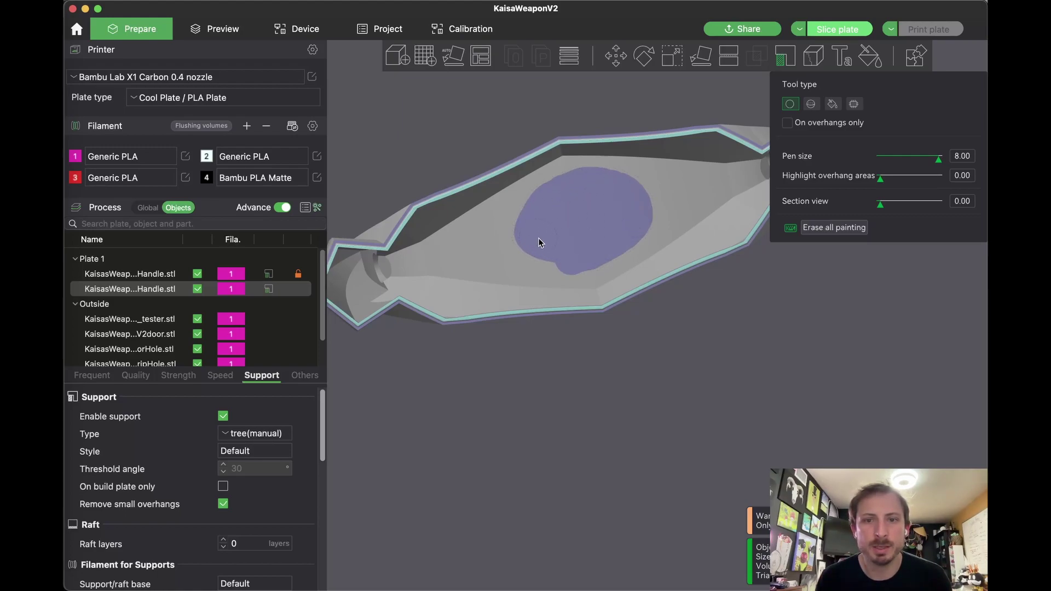
mouse_move(539, 204)
mouse_down()
mouse_move(494, 242)
mouse_move(551, 258)
mouse_up()
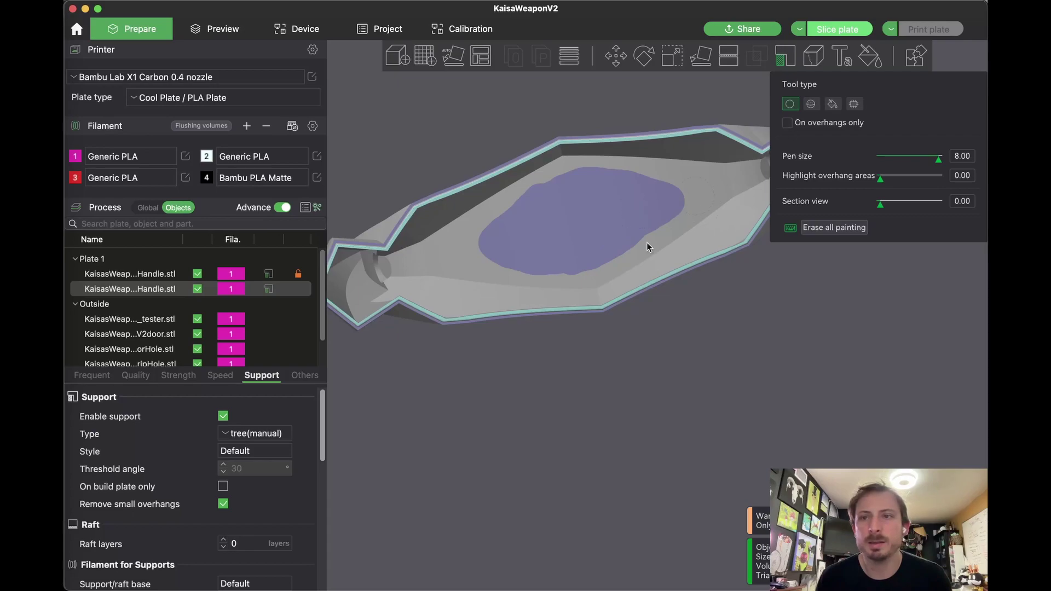
- Slice the plate and examine the supports generated beneath both handles in the preview, viewing them from below and above
scroll(738, 98, down, 5)
click(837, 29)
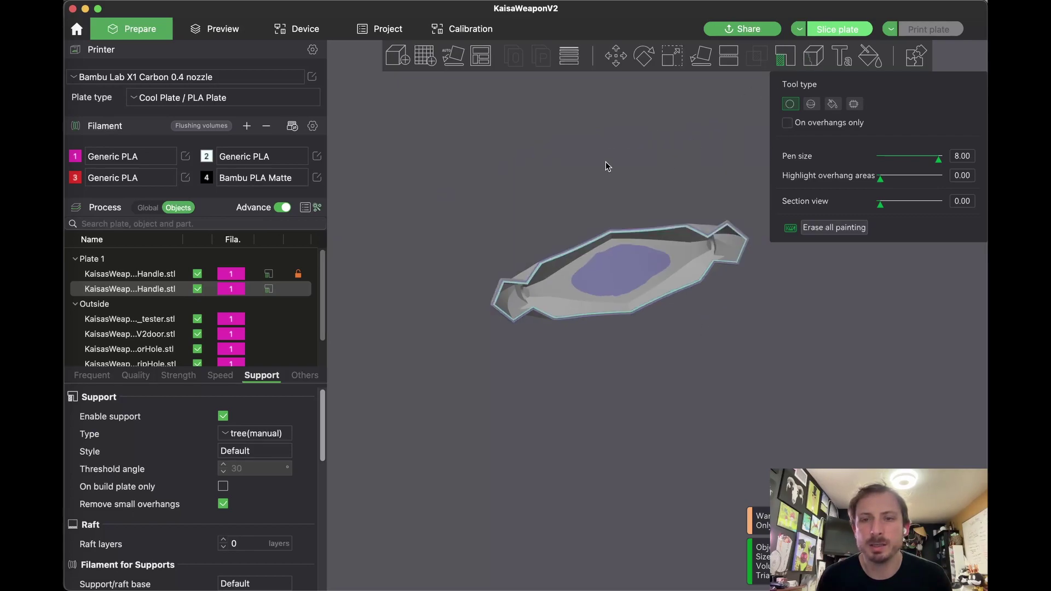
drag(518, 195, 656, 179)
right_drag(655, 175, 556, 130)
scroll(569, 164, up, 5)
right_drag(577, 181, 689, 248)
drag(760, 213, 747, 212)
mouse_move(739, 160)
mouse_down()
mouse_move(743, 207)
mouse_move(695, 204)
mouse_move(727, 212)
mouse_move(741, 169)
mouse_move(741, 180)
mouse_up()
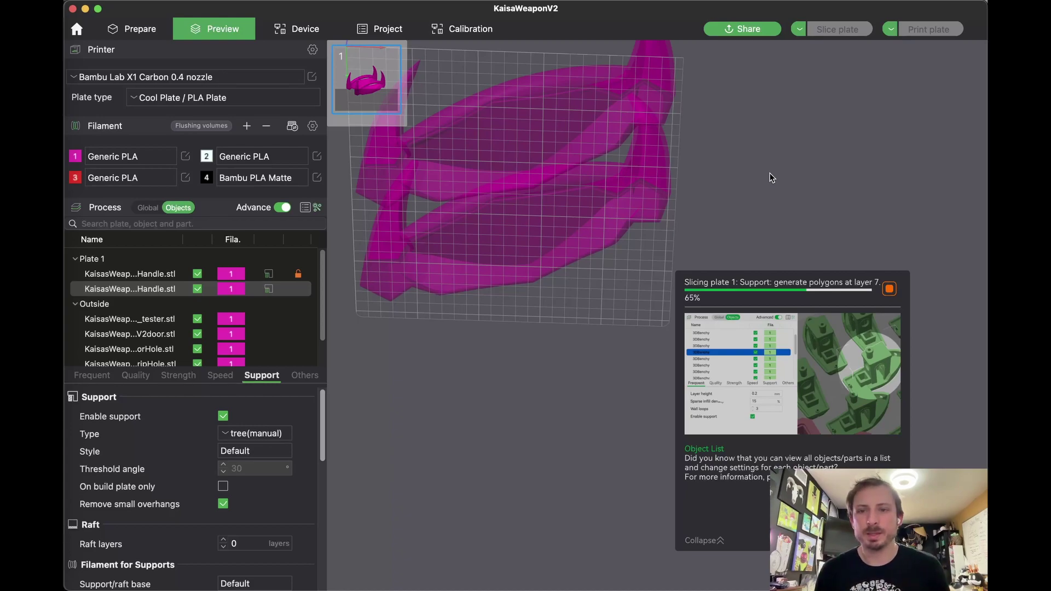
drag(753, 174, 775, 175)
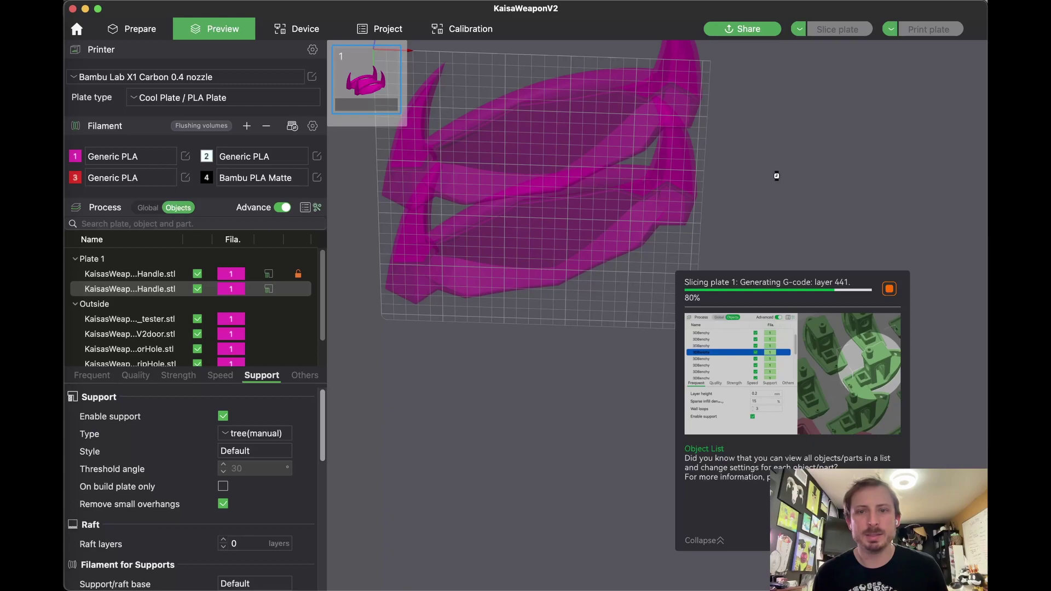
scroll(631, 206, up, 3)
right_drag(612, 286, 616, 309)
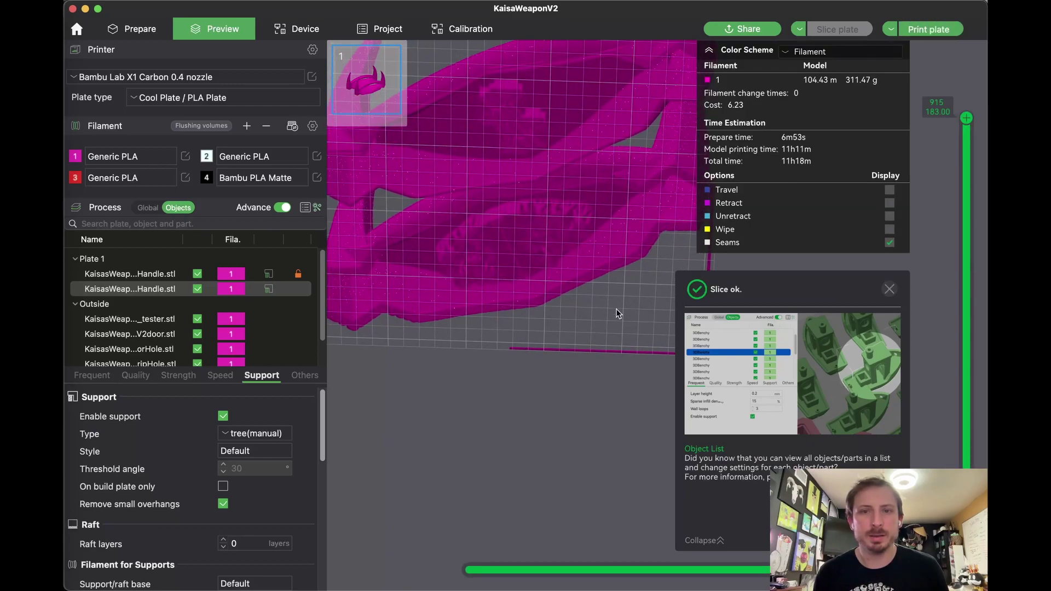
drag(617, 313, 531, 171)
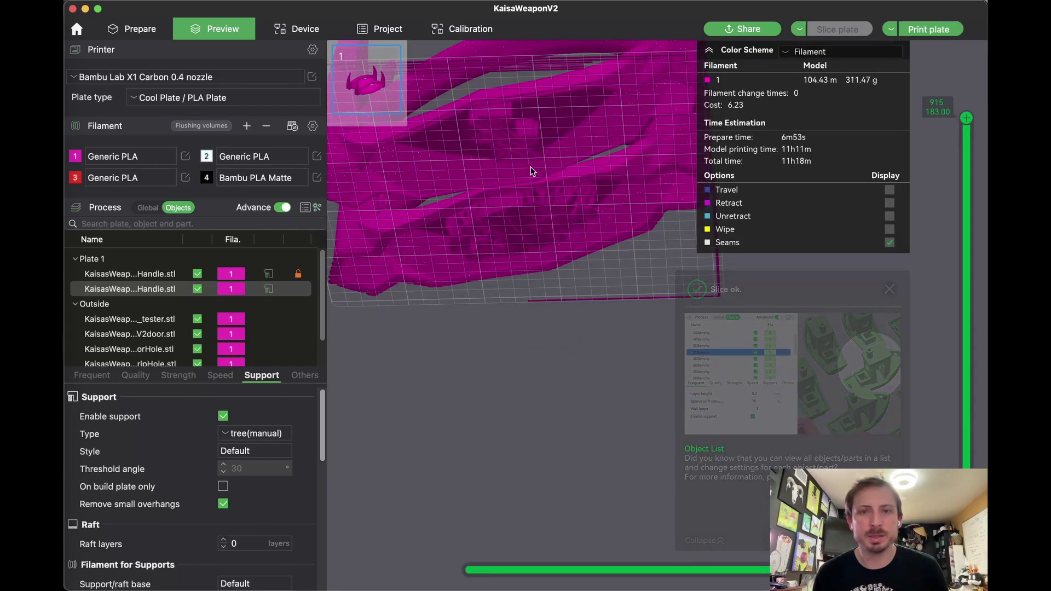
drag(516, 232, 662, 472)
mouse_move(771, 321)
mouse_down()
mouse_move(771, 295)
mouse_move(780, 344)
mouse_move(777, 308)
mouse_up()
scroll(780, 312, down, 3)
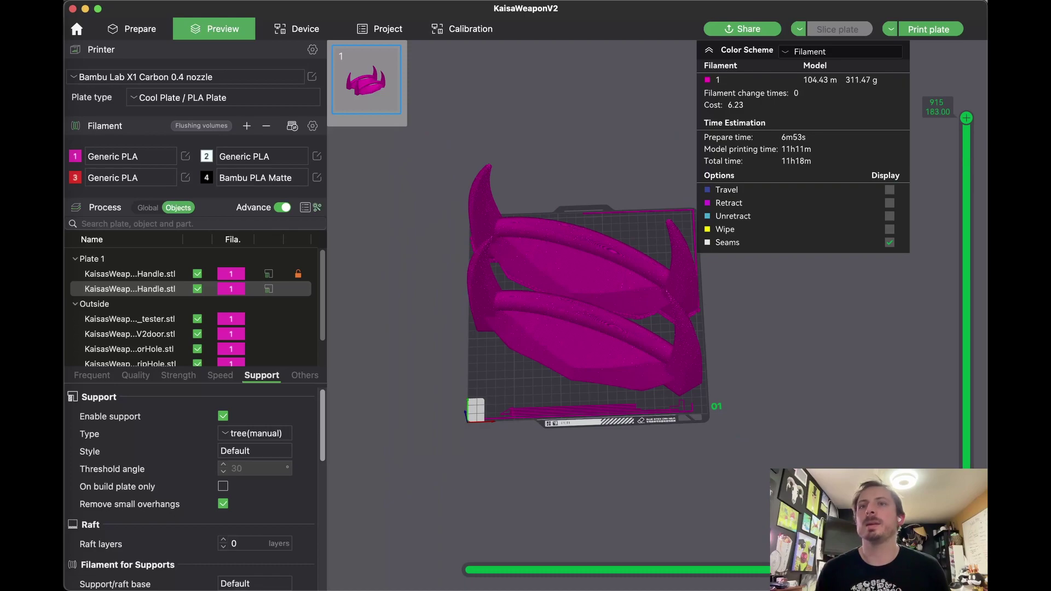